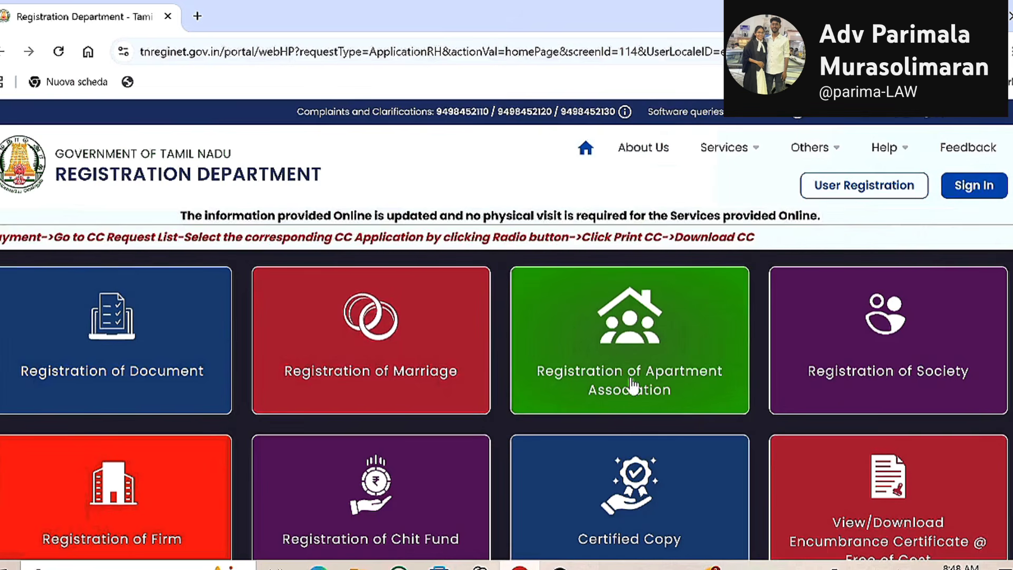
Open the free View/Download Encumbrance Certificate service from the Registration Department home page.
scroll(902, 385, down, 2)
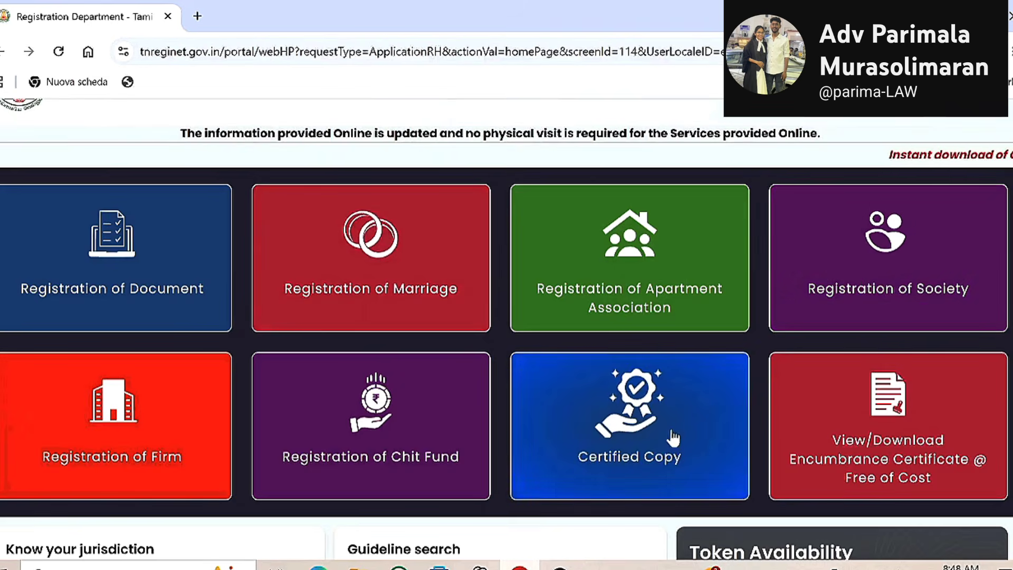
scroll(644, 438, down, 2)
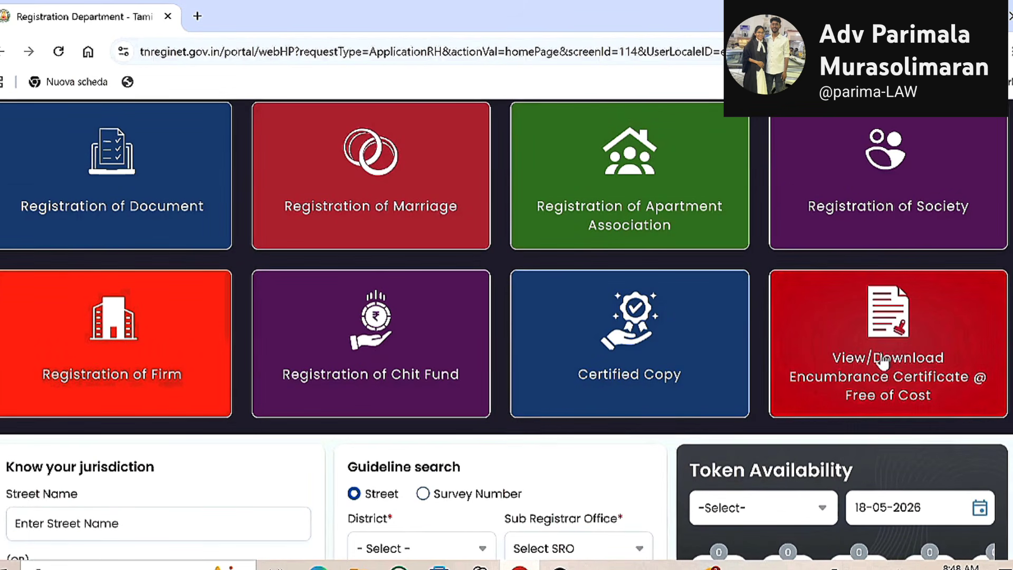
click(855, 338)
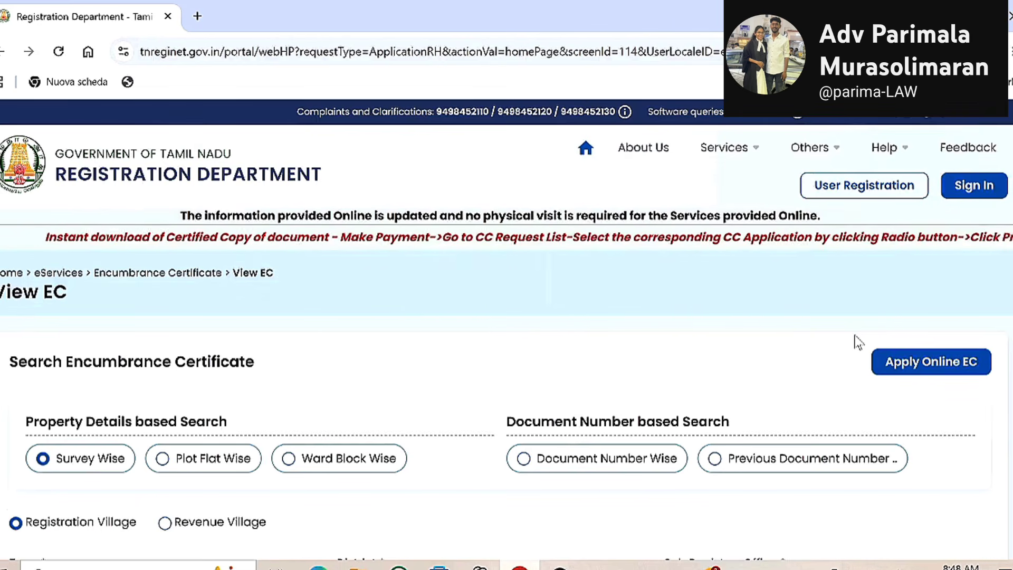
Examine the encumbrance certificate search form, including its property-based and document-number-based search options and required fields.
scroll(403, 317, down, 12)
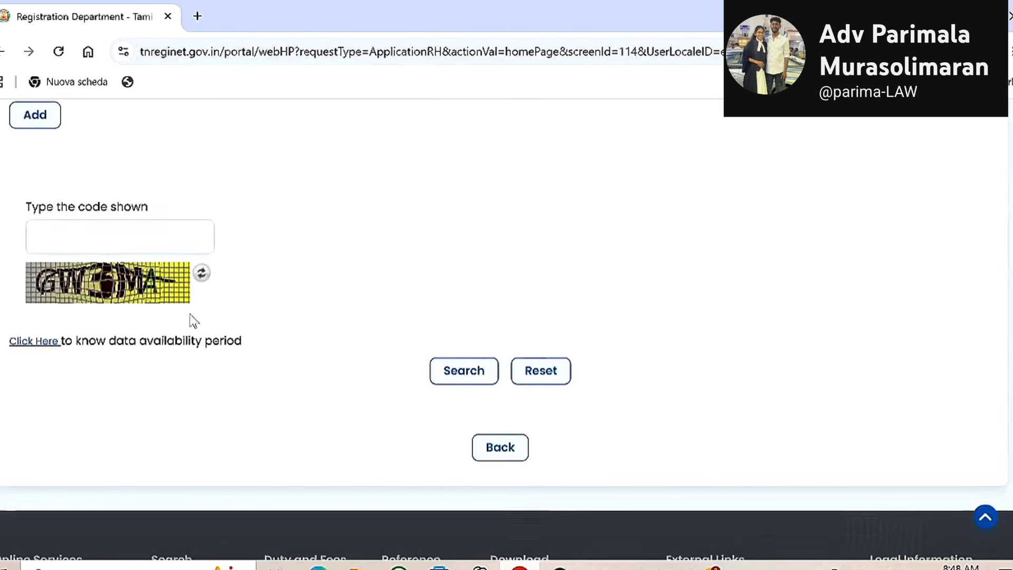
scroll(258, 378, up, 15)
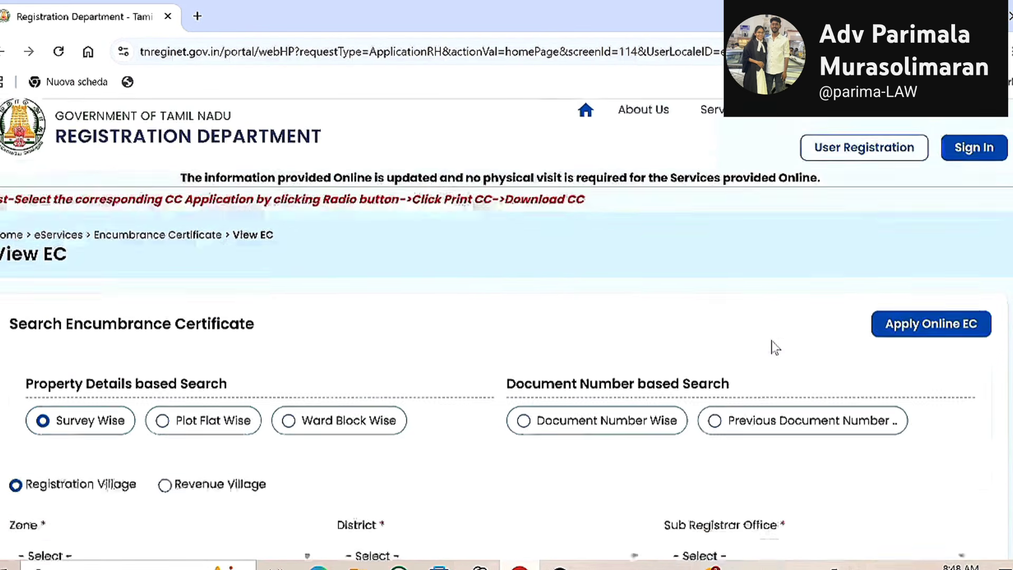
scroll(771, 346, down, 6)
scroll(468, 316, up, 7)
scroll(426, 321, down, 1)
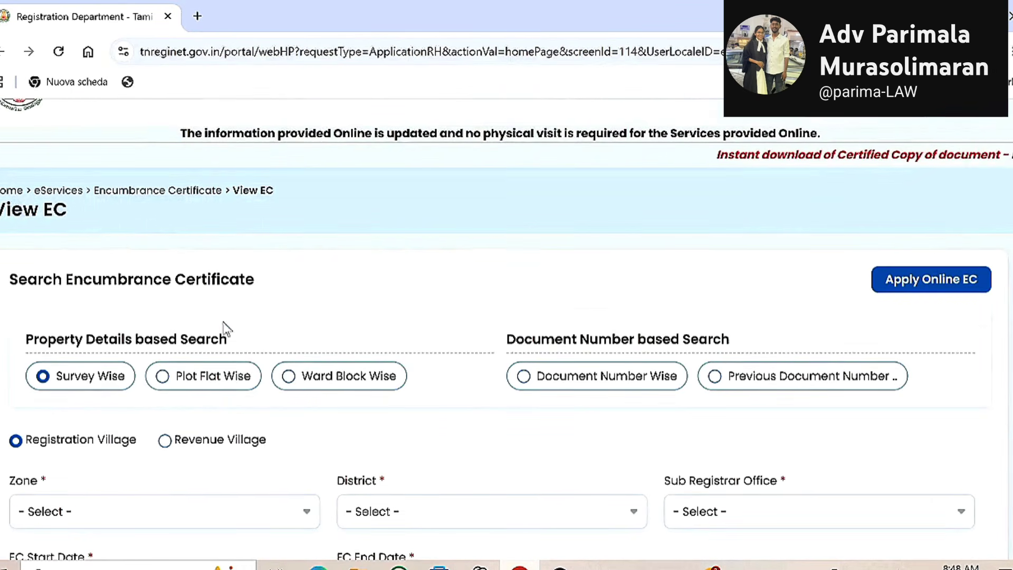
scroll(224, 328, down, 1)
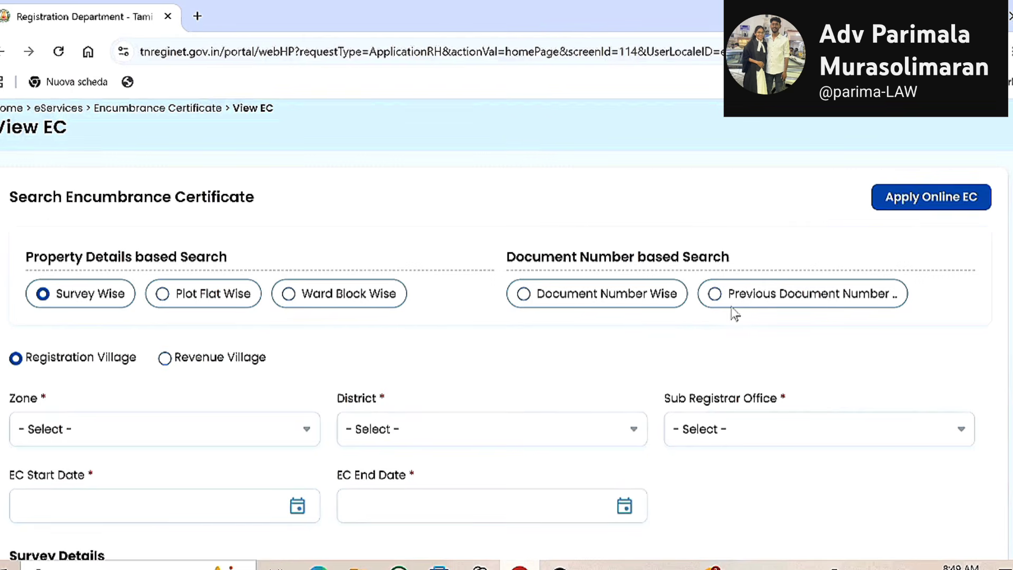
scroll(481, 339, up, 3)
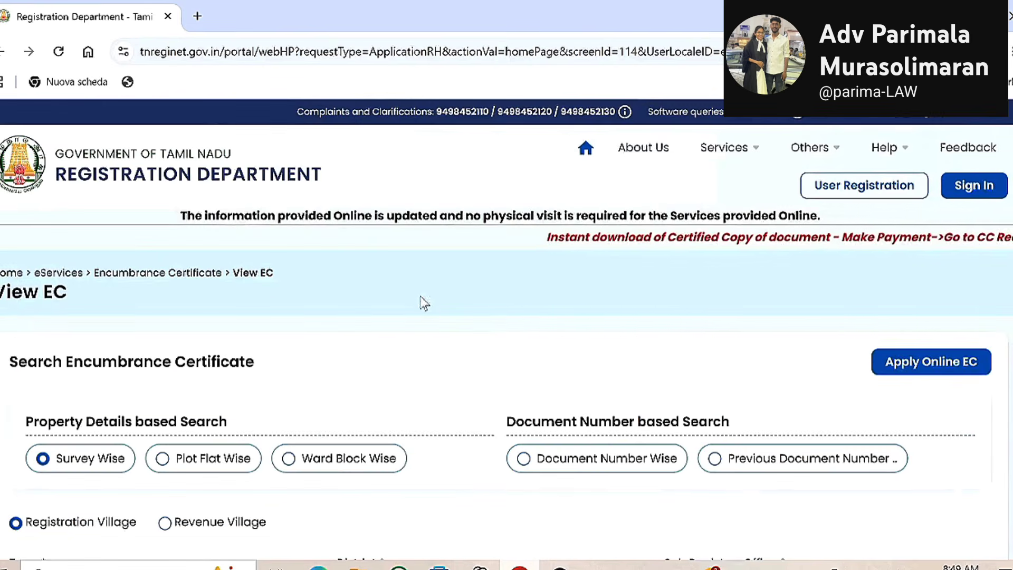
scroll(404, 316, down, 3)
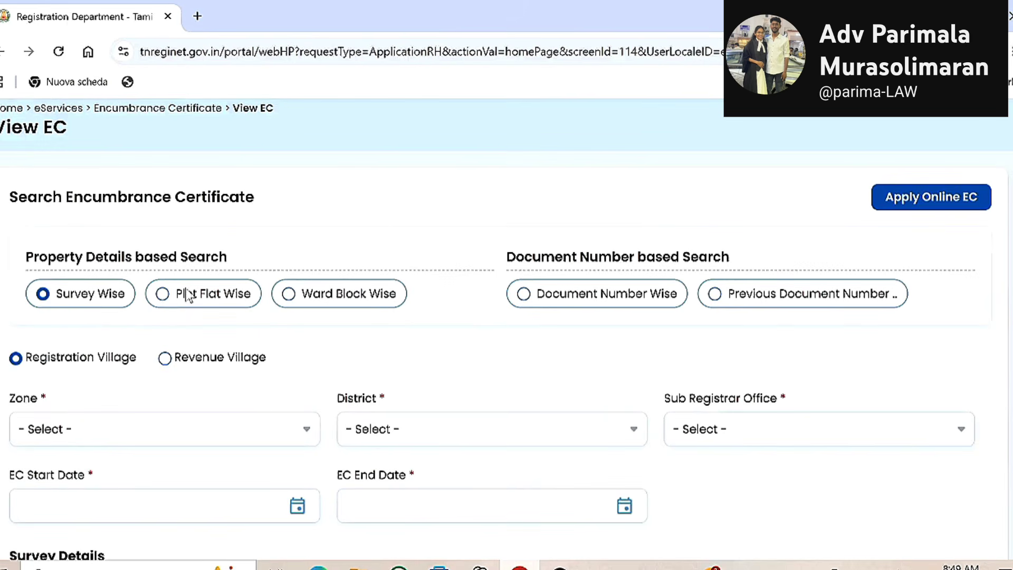
Set the zone to Cuddalore, the district to Kallakurichi and the sub registrar office to Kallakurichi Joint II.
scroll(106, 343, down, 3)
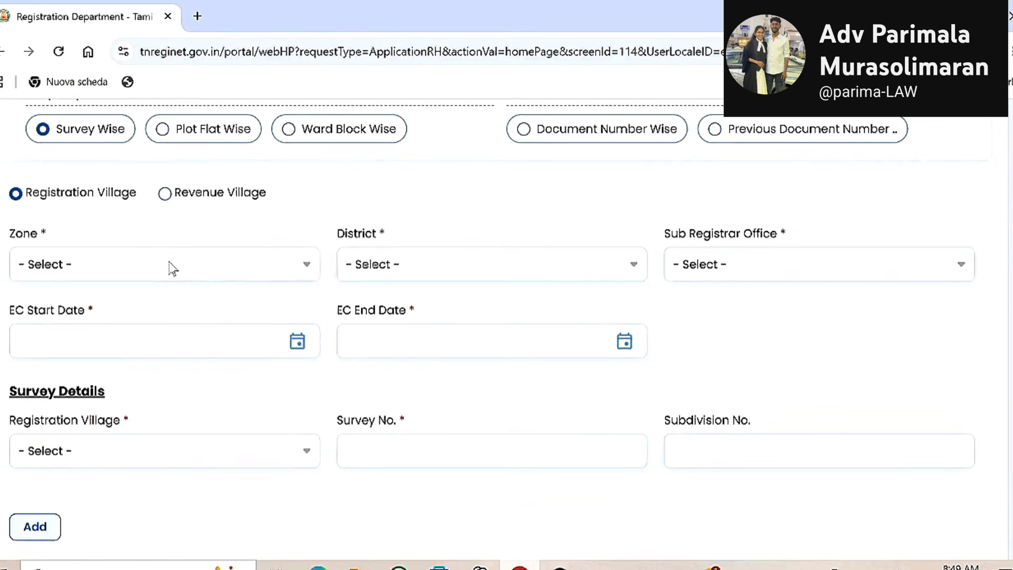
click(216, 271)
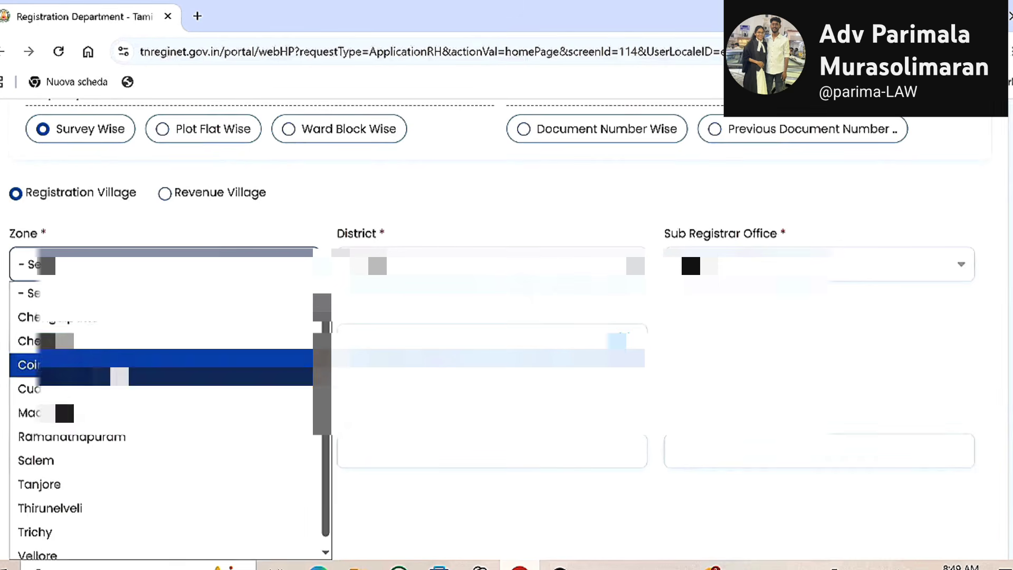
click(108, 379)
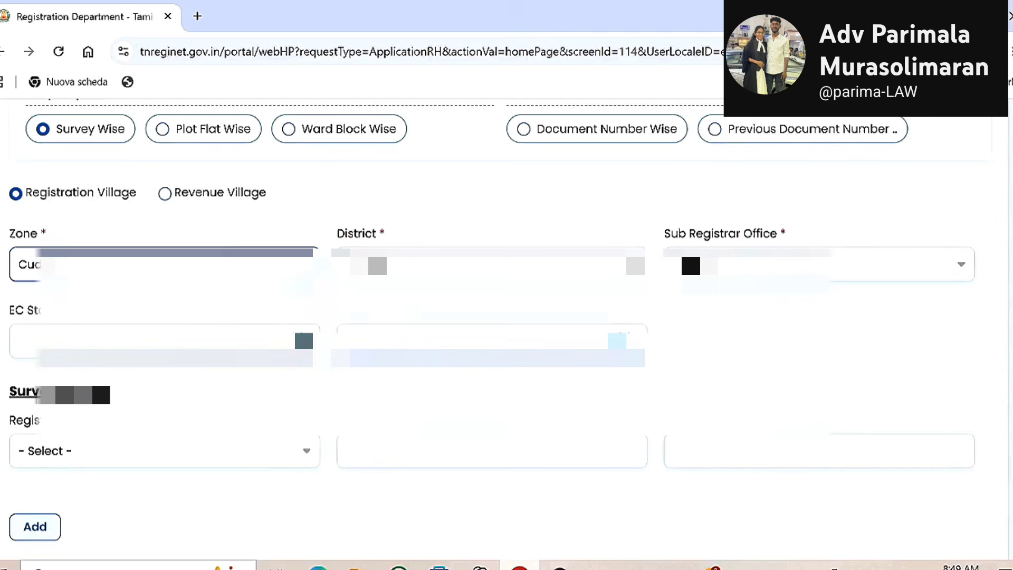
click(403, 268)
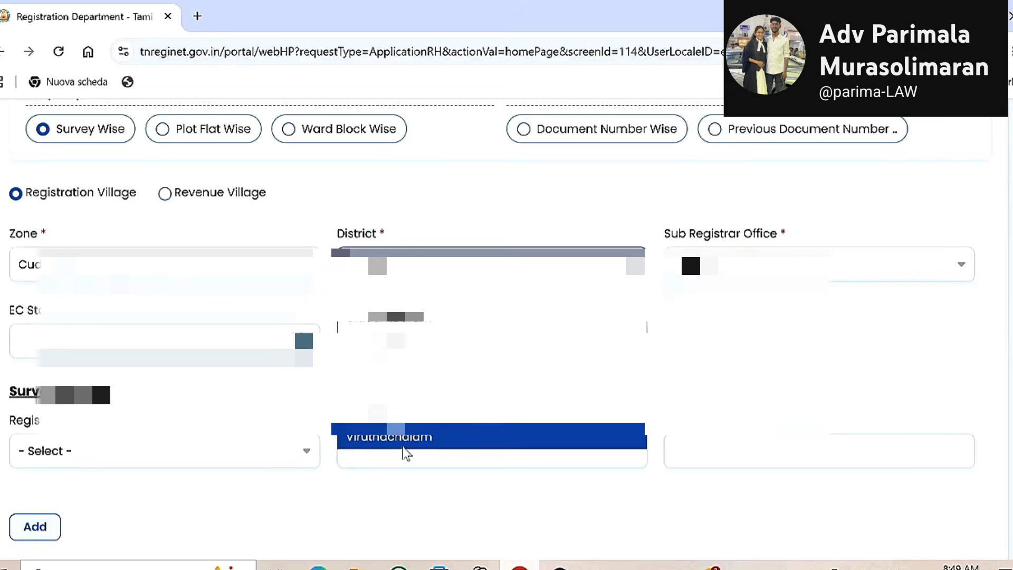
click(396, 367)
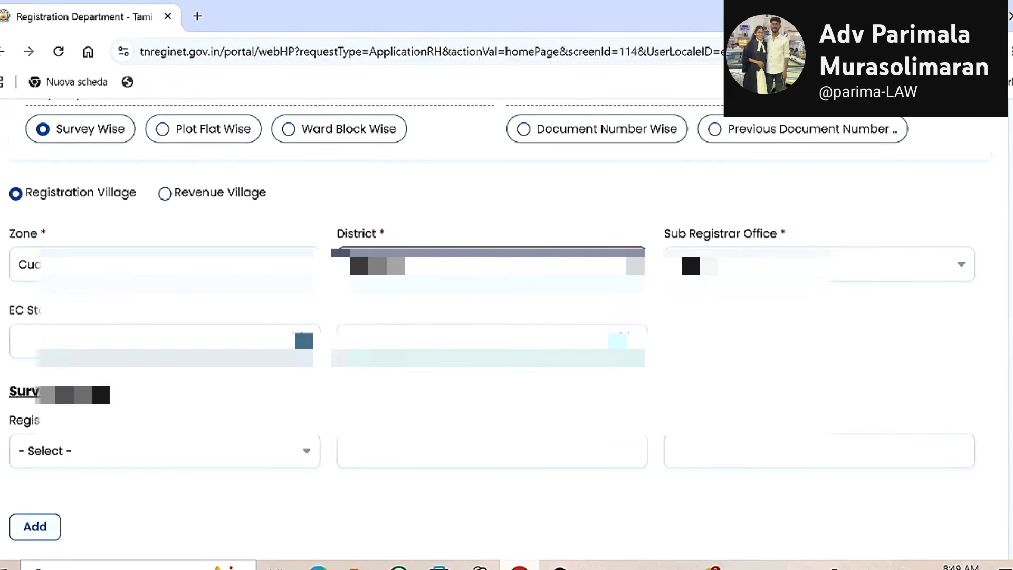
click(740, 266)
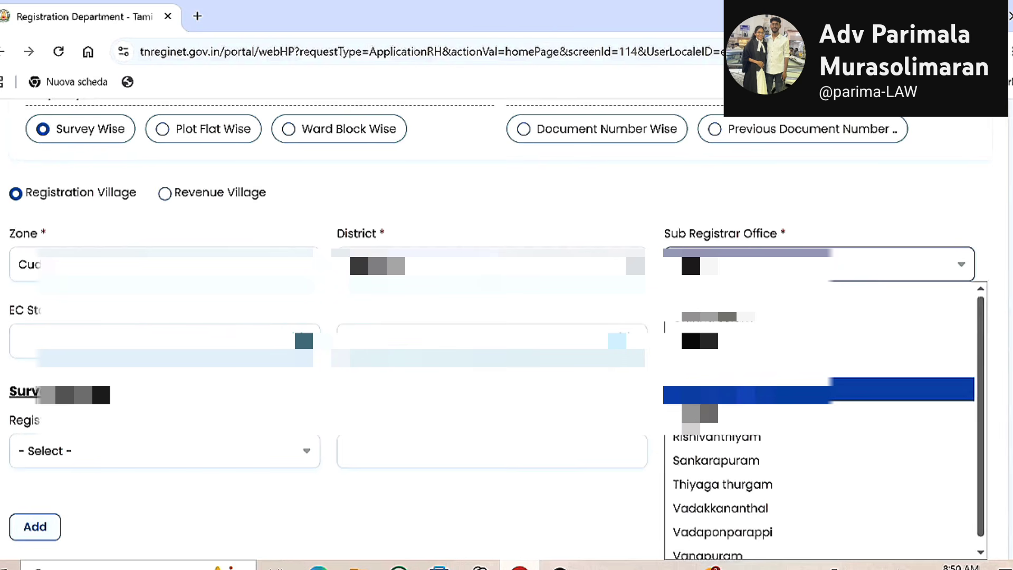
click(818, 391)
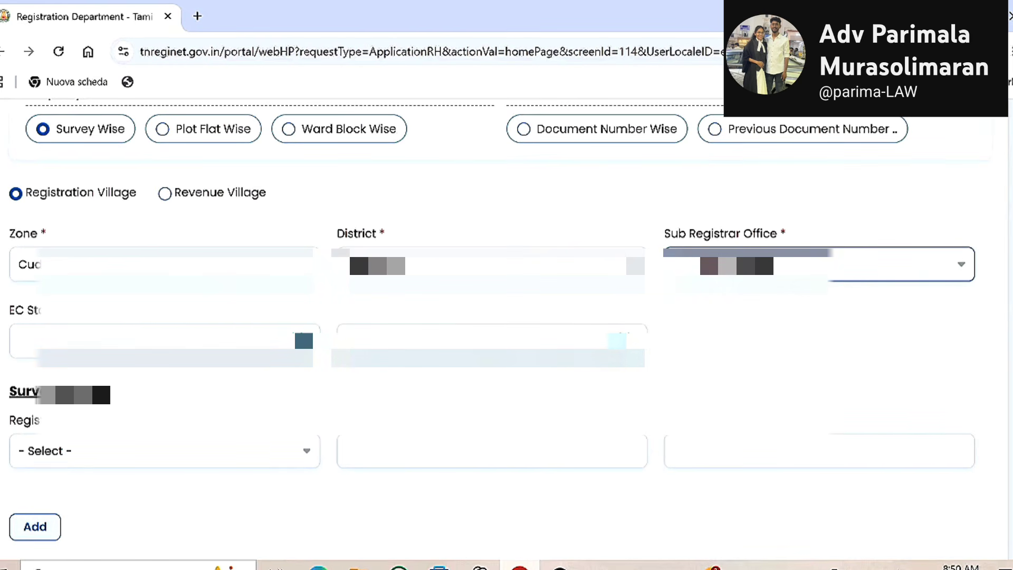
Set the EC start date to 01-May-1990.
click(303, 341)
click(133, 386)
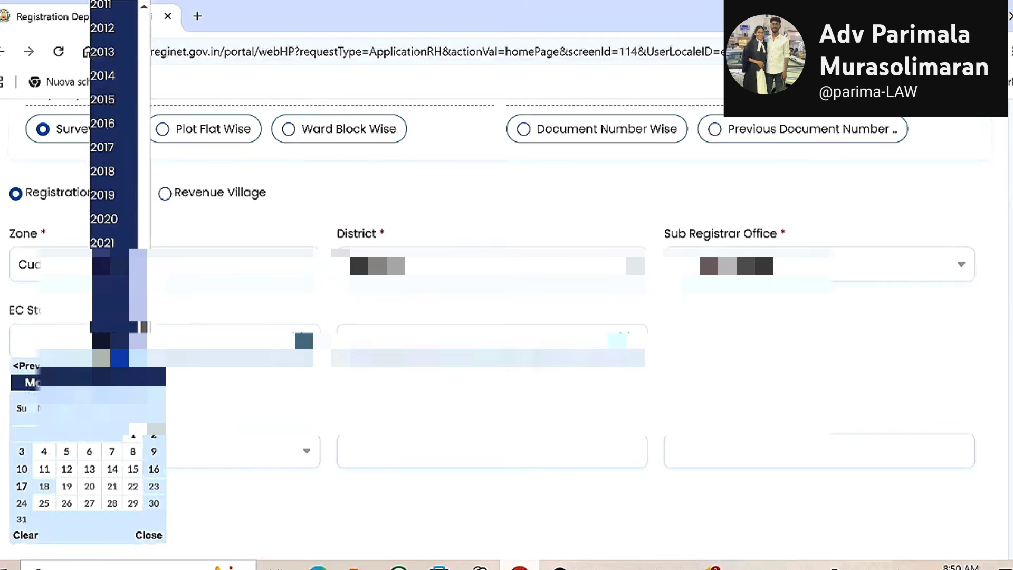
scroll(127, 295, up, 6)
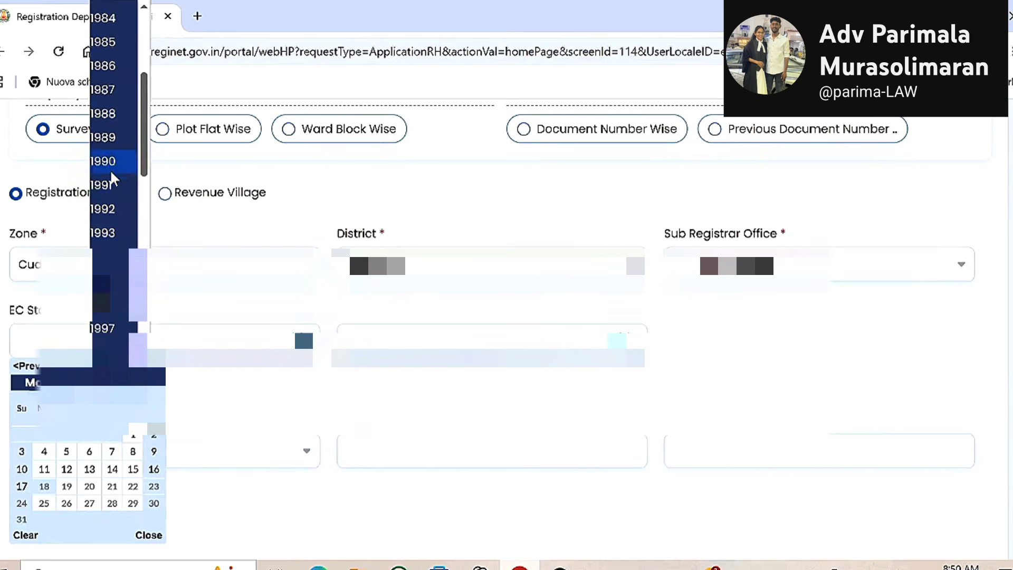
click(108, 165)
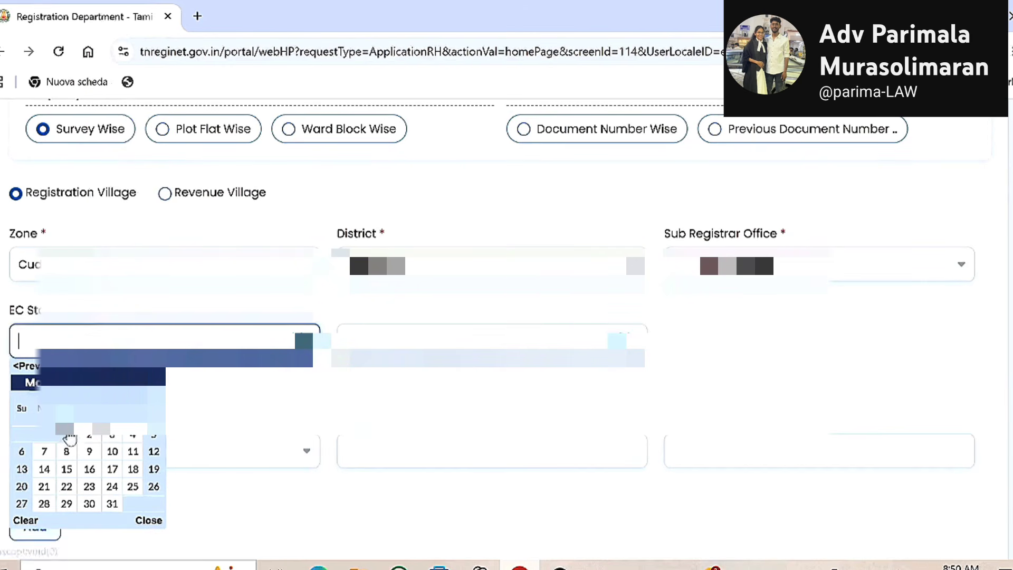
click(67, 435)
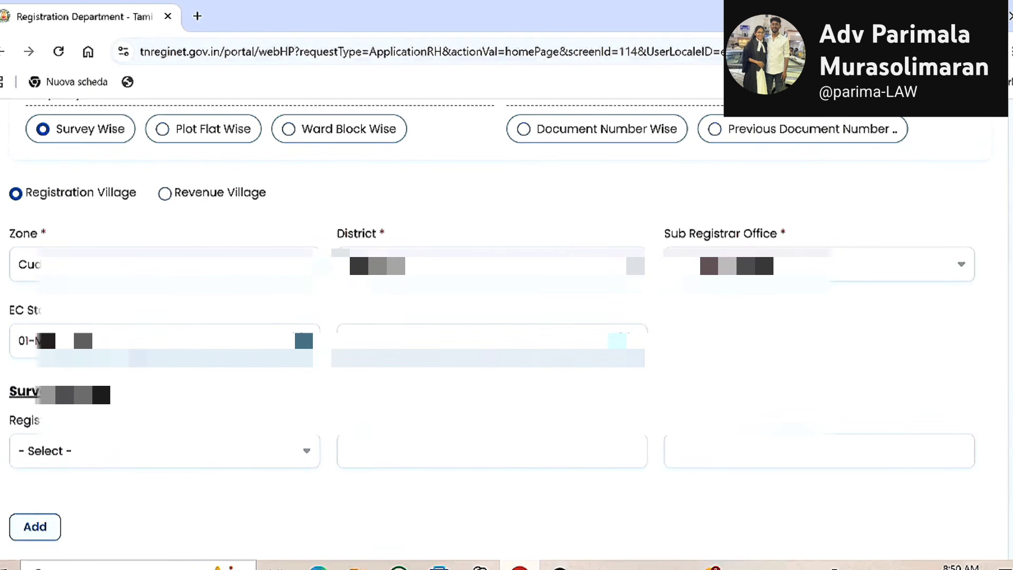
Set the EC end date to 01-May-2025.
click(624, 341)
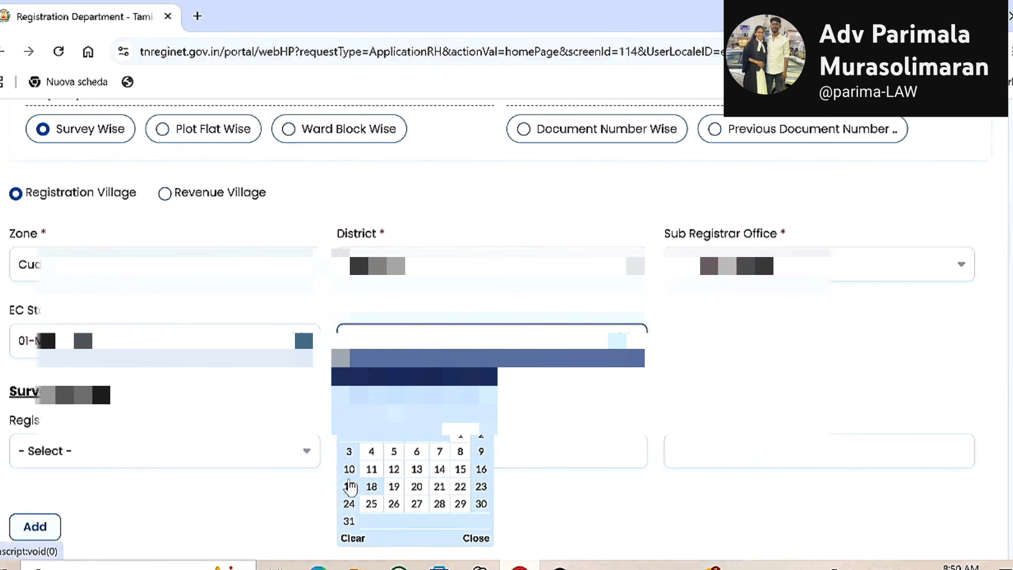
click(469, 395)
click(442, 337)
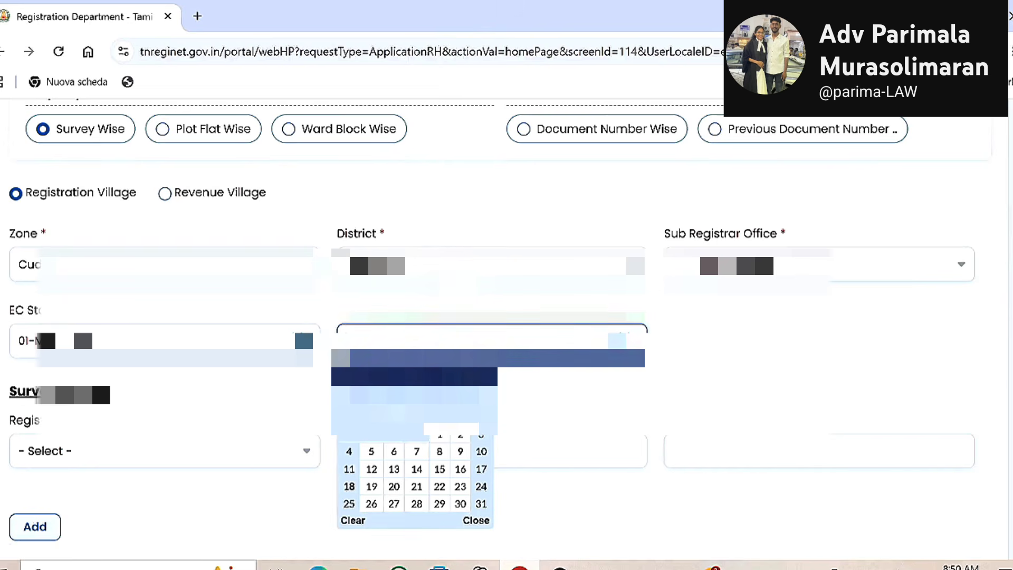
click(437, 437)
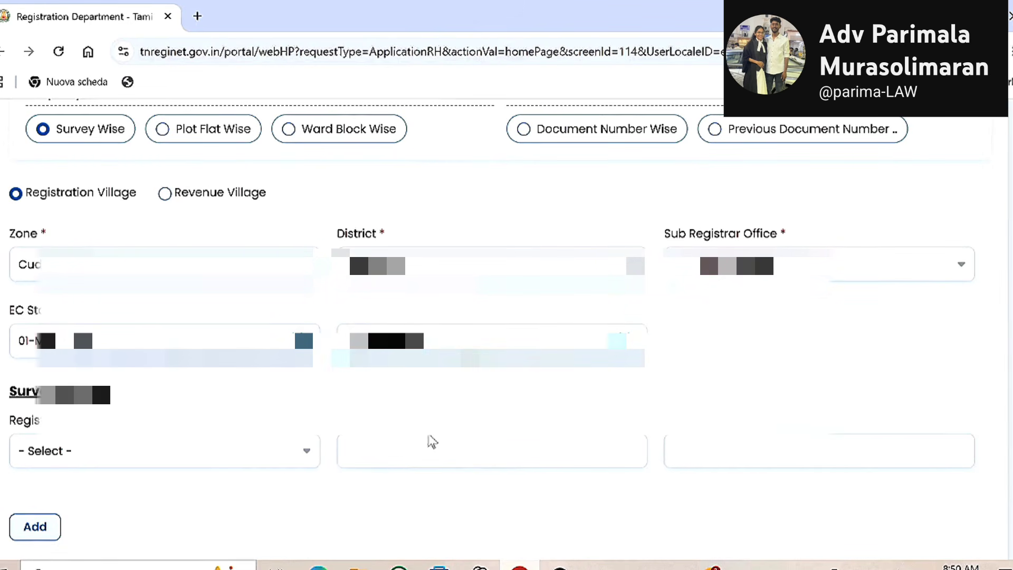
Add a survey entry for the registration village Oldsiruvangur with survey number 75 and subdivision number 4.
scroll(126, 440, down, 2)
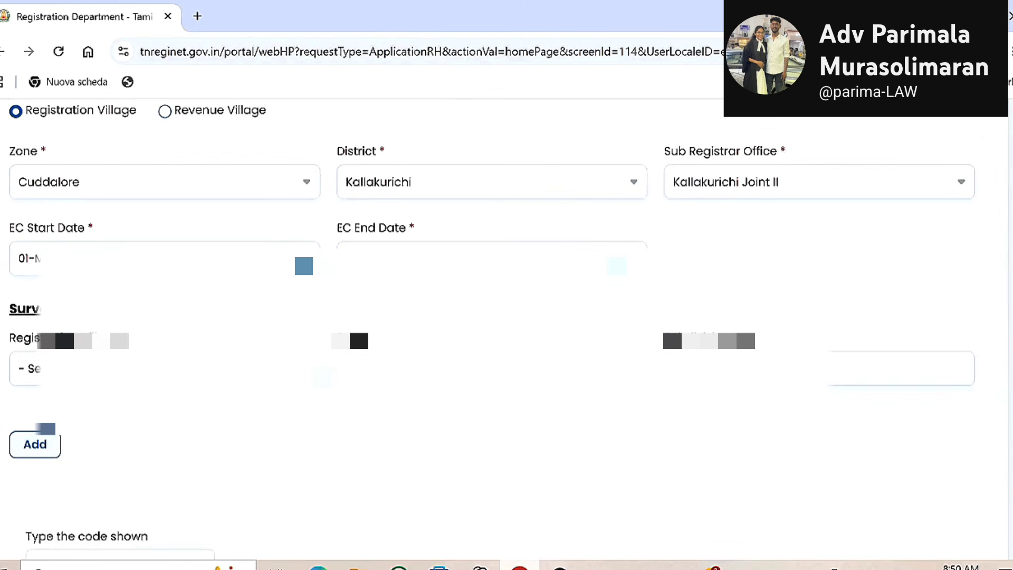
click(192, 373)
scroll(188, 199, down, 5)
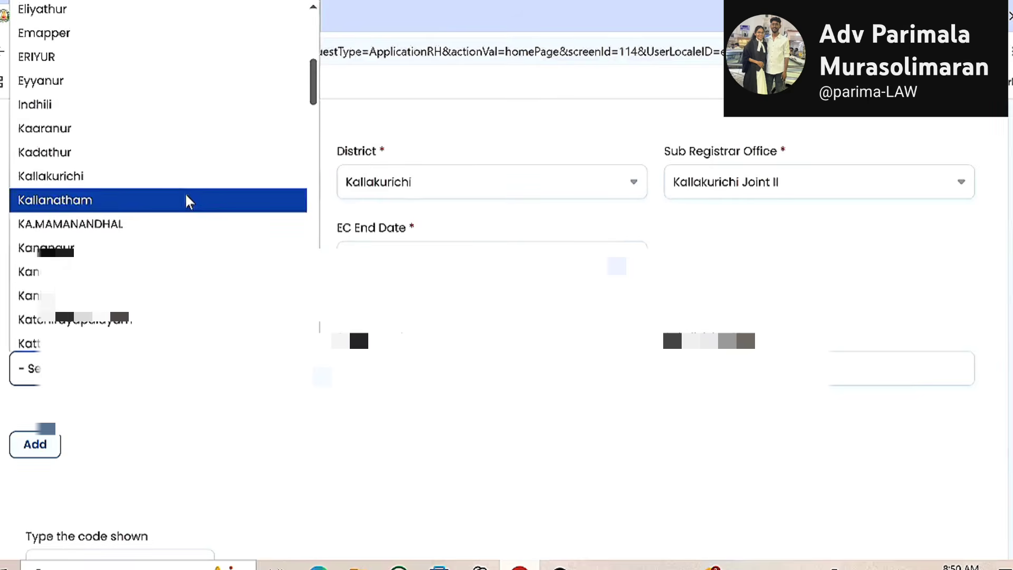
scroll(174, 221, down, 7)
scroll(166, 232, up, 7)
scroll(166, 233, down, 7)
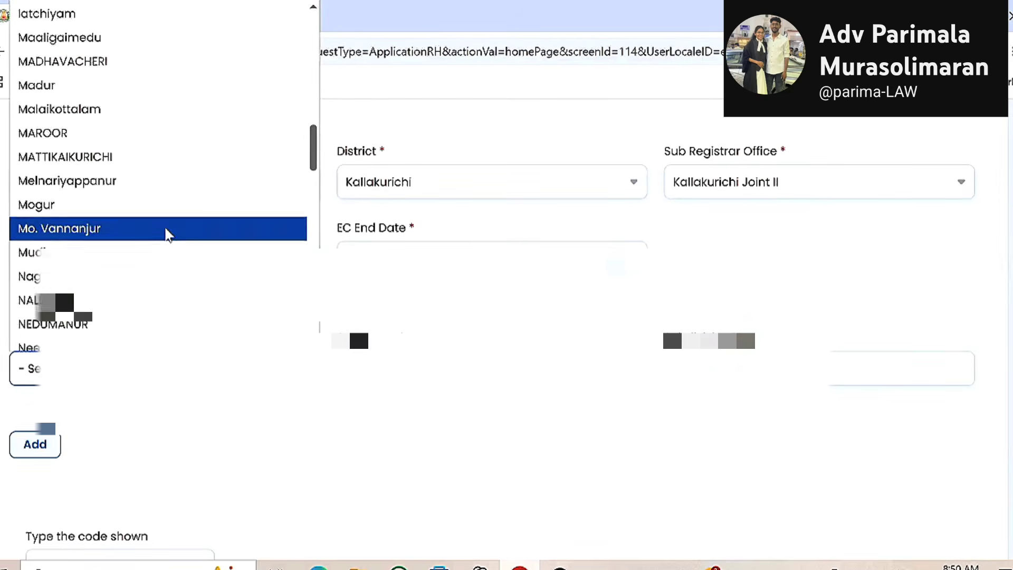
scroll(167, 232, down, 5)
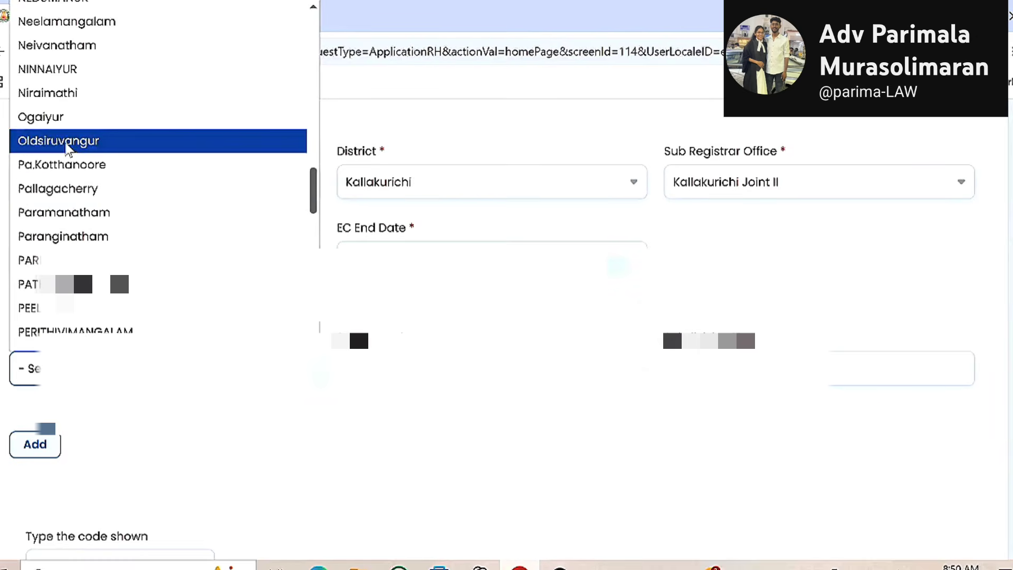
click(68, 145)
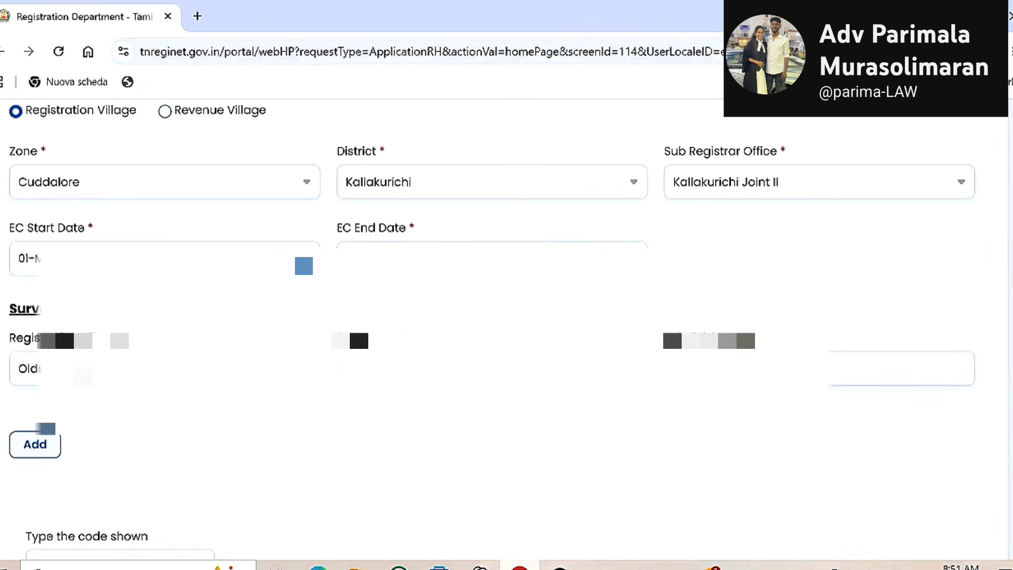
click(749, 369)
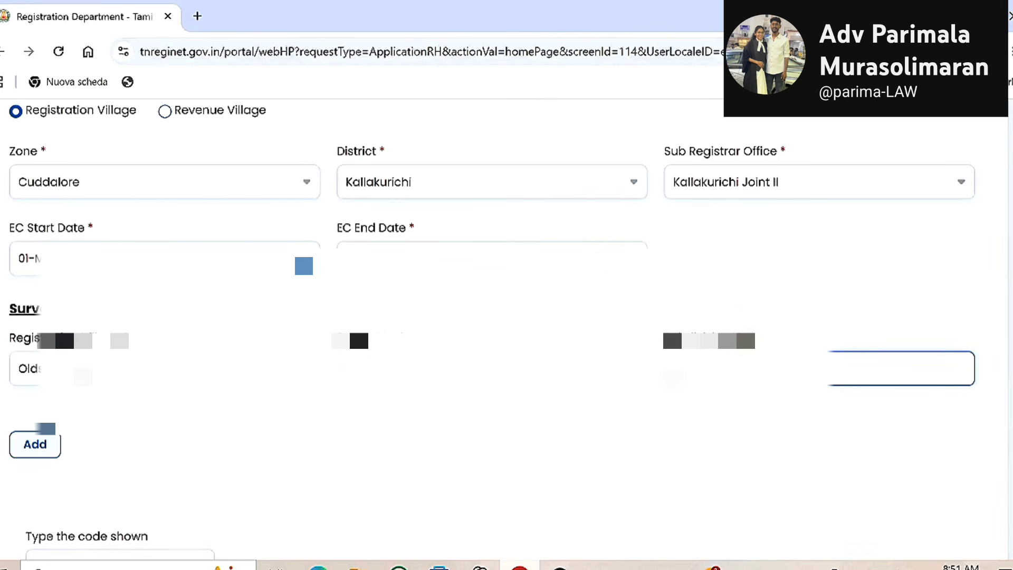
click(38, 452)
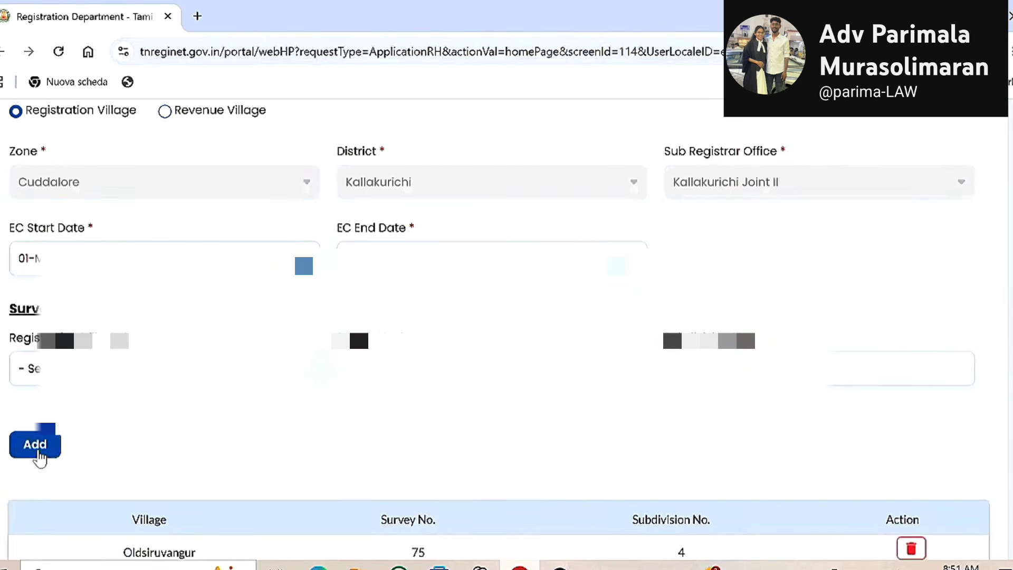
Add a second survey entry for the registration village Oldsiruvangur with survey number 78 and subdivision number 2.
scroll(306, 435, down, 3)
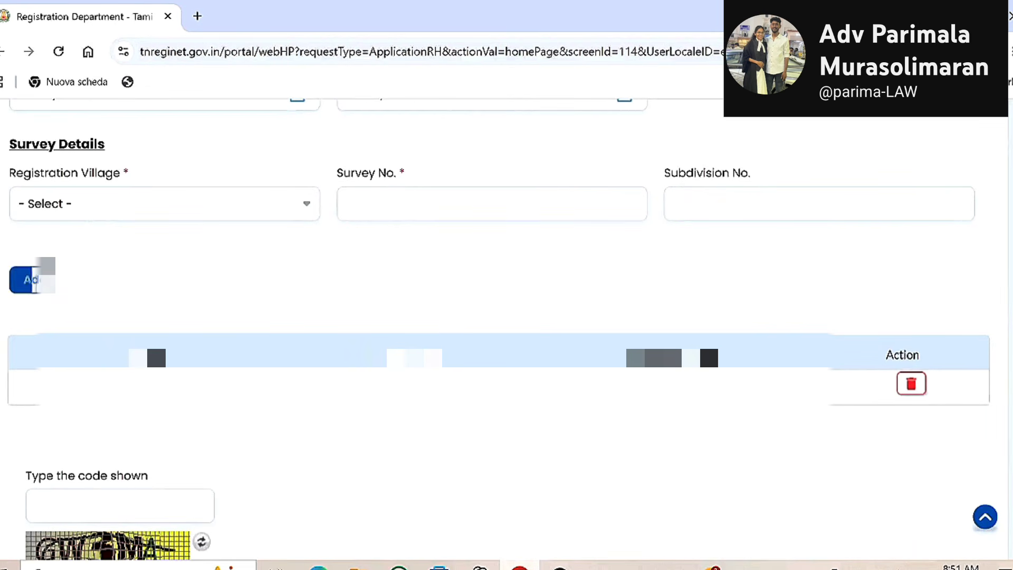
scroll(189, 448, up, 2)
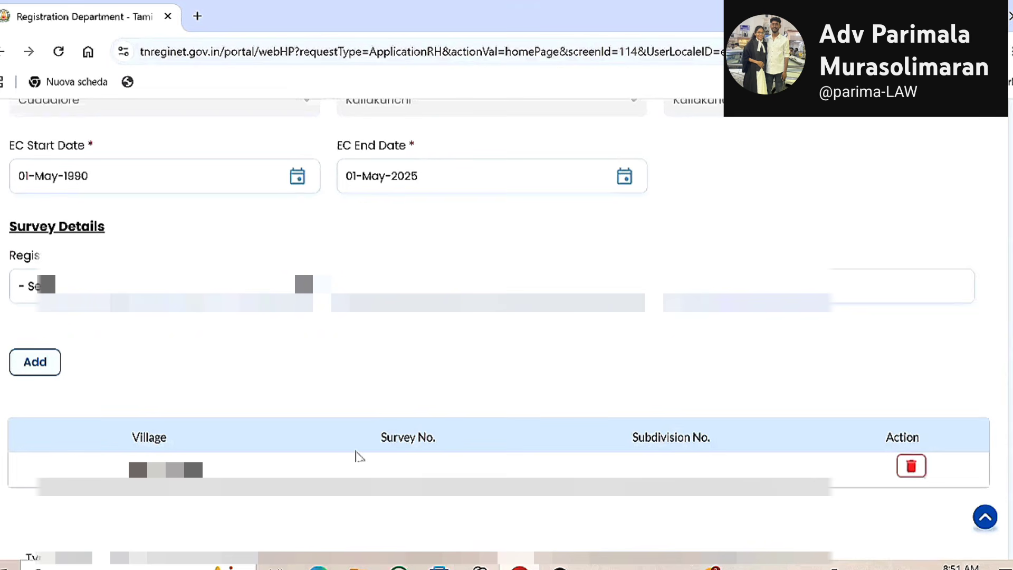
click(158, 285)
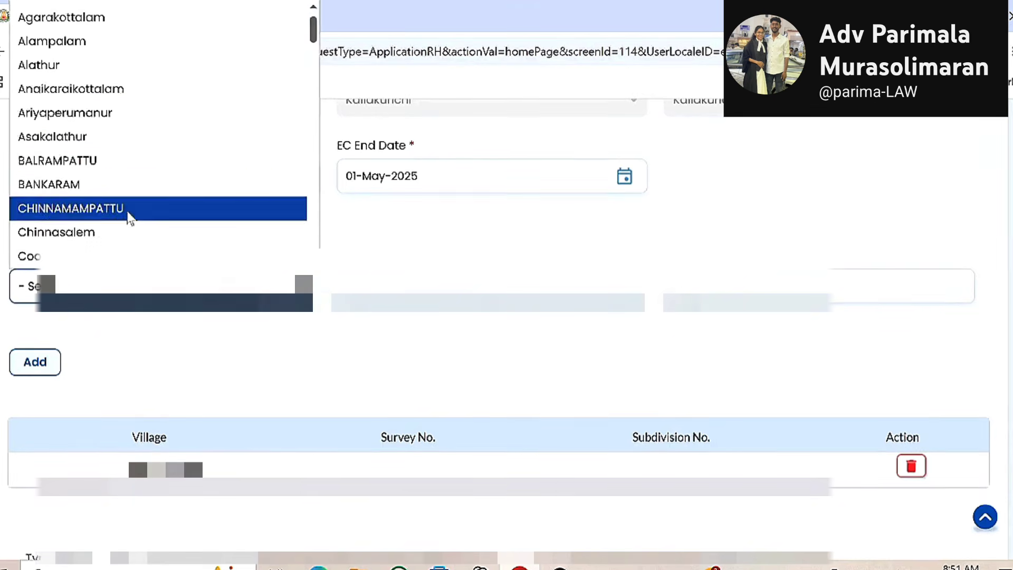
scroll(137, 200, down, 12)
scroll(132, 204, down, 8)
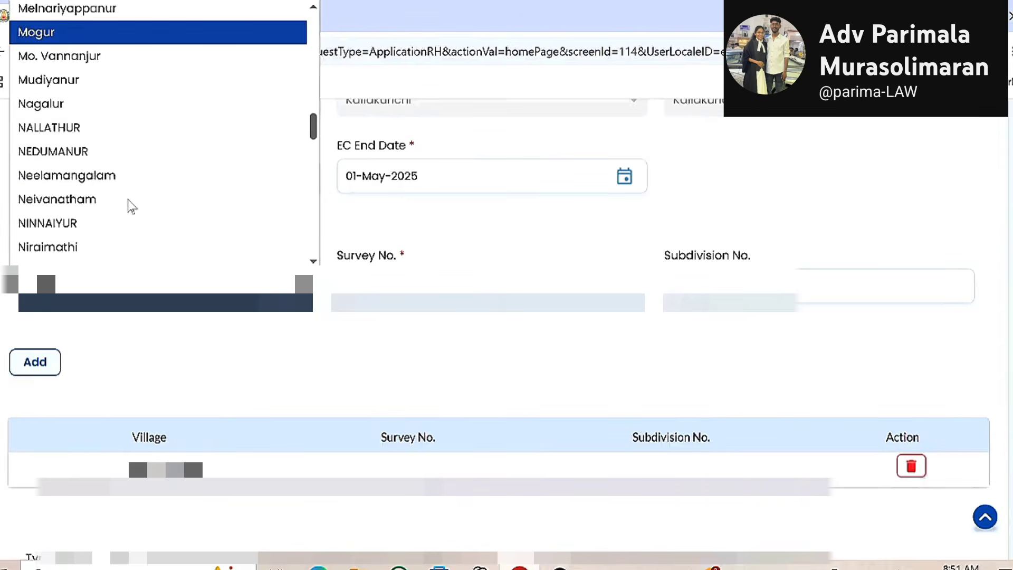
click(132, 204)
click(490, 286)
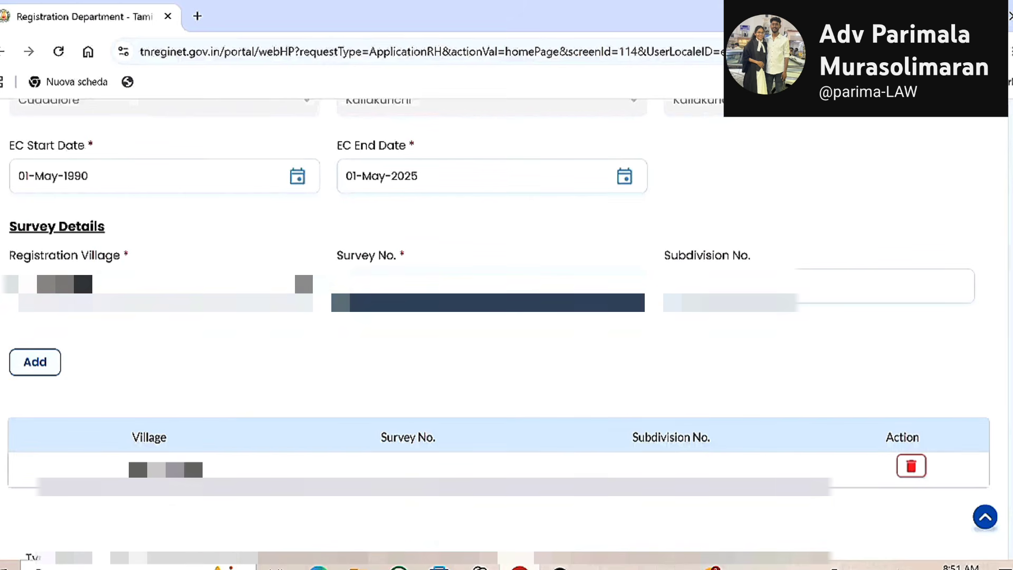
click(749, 286)
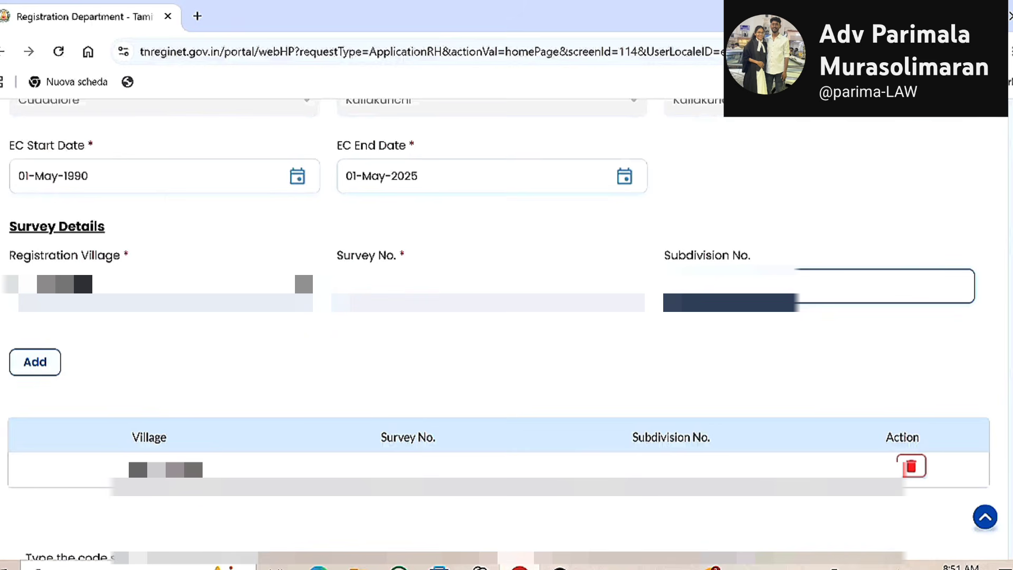
click(33, 363)
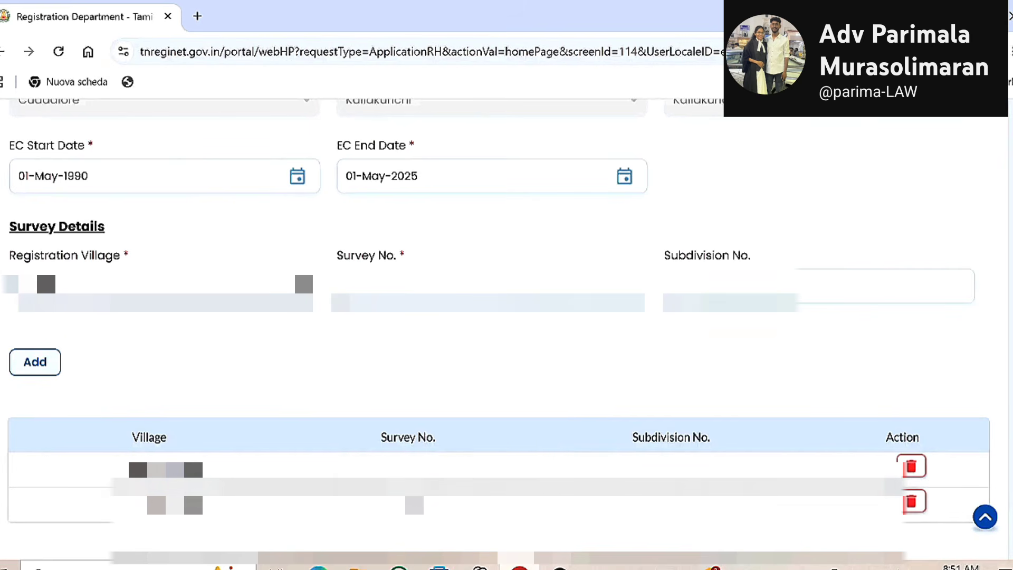
Enter the captcha verification code shown below the survey entries table.
scroll(516, 434, down, 5)
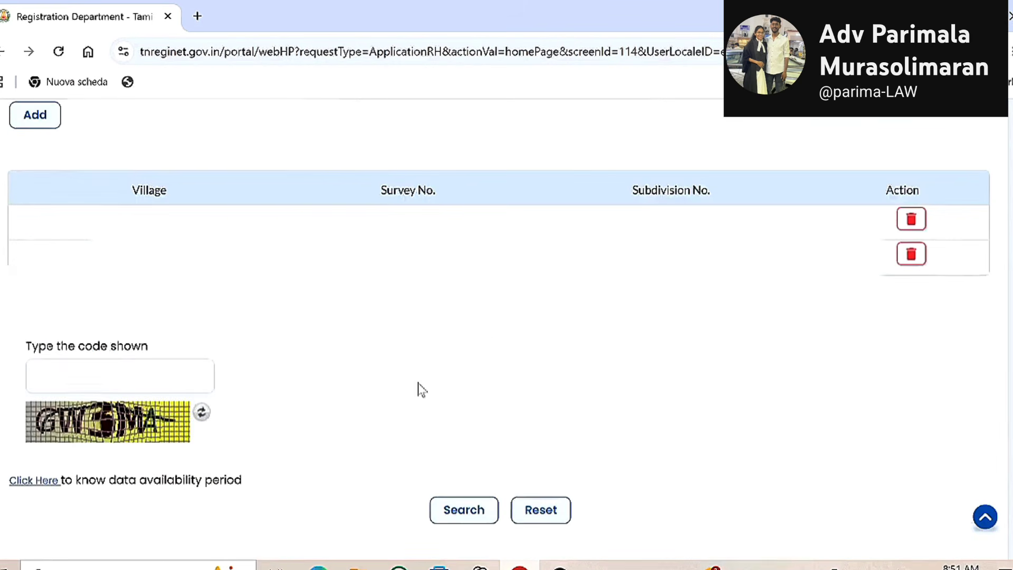
scroll(488, 342, up, 1)
scroll(318, 446, down, 1)
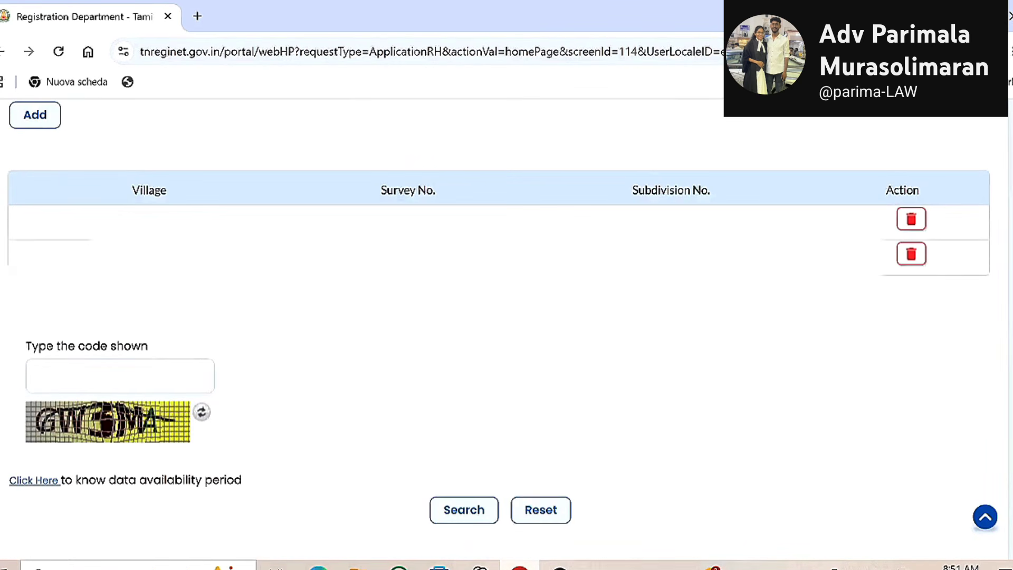
click(119, 376)
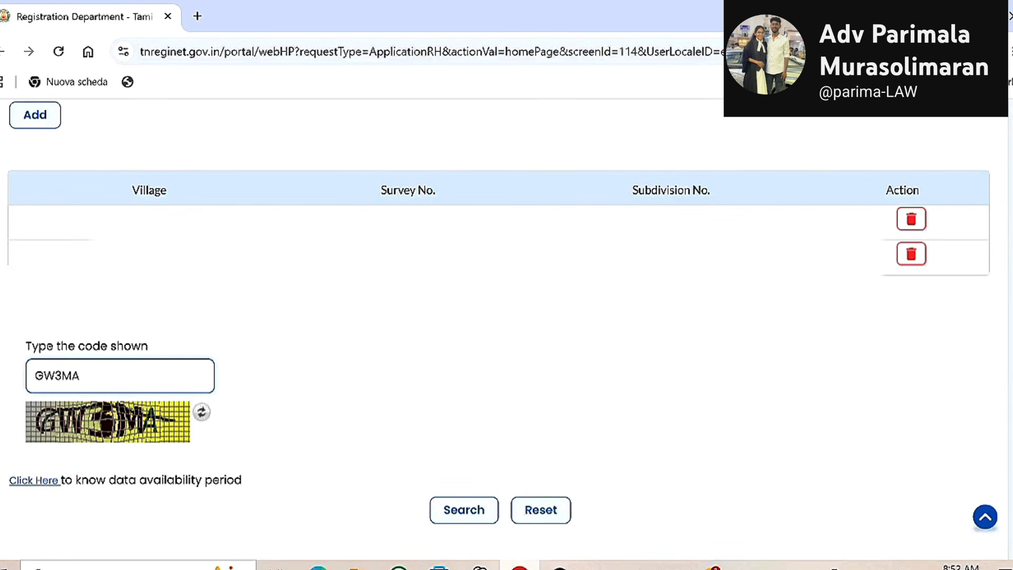
Check the entered search details, submit the encumbrance certificate search and accept the data availability period notice.
click(463, 510)
scroll(581, 448, down, 2)
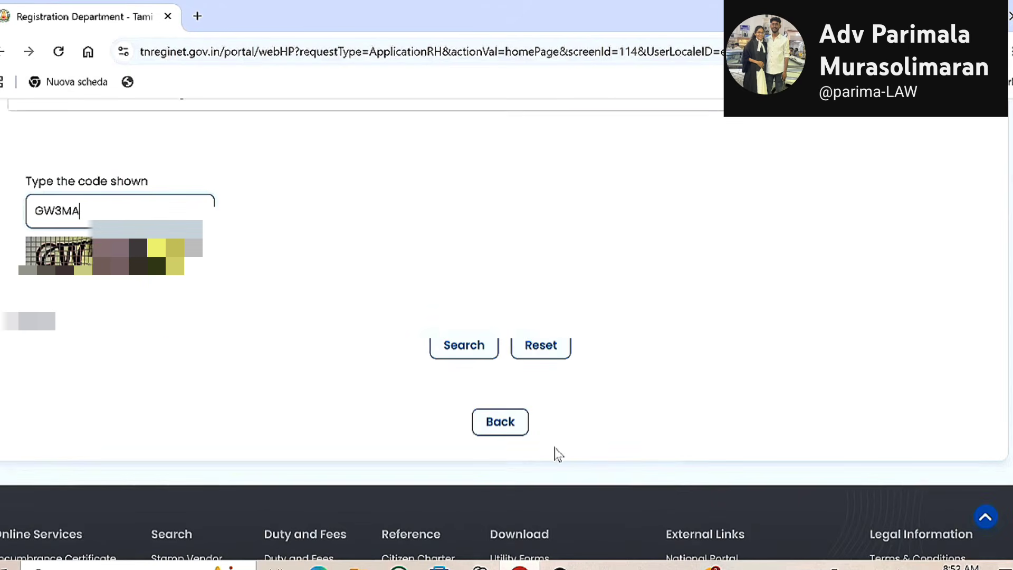
scroll(567, 348, up, 6)
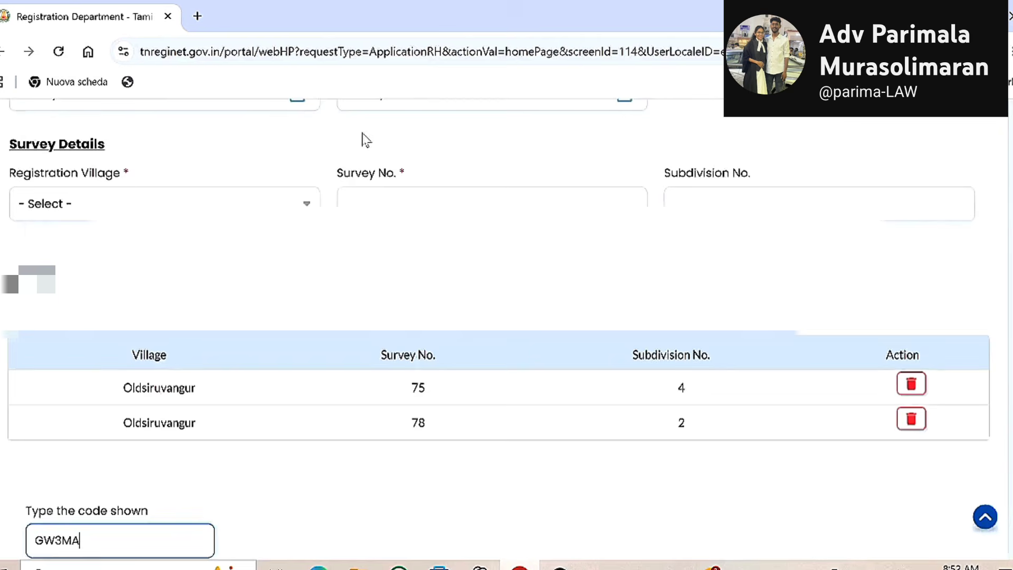
scroll(359, 242, up, 5)
scroll(470, 435, down, 8)
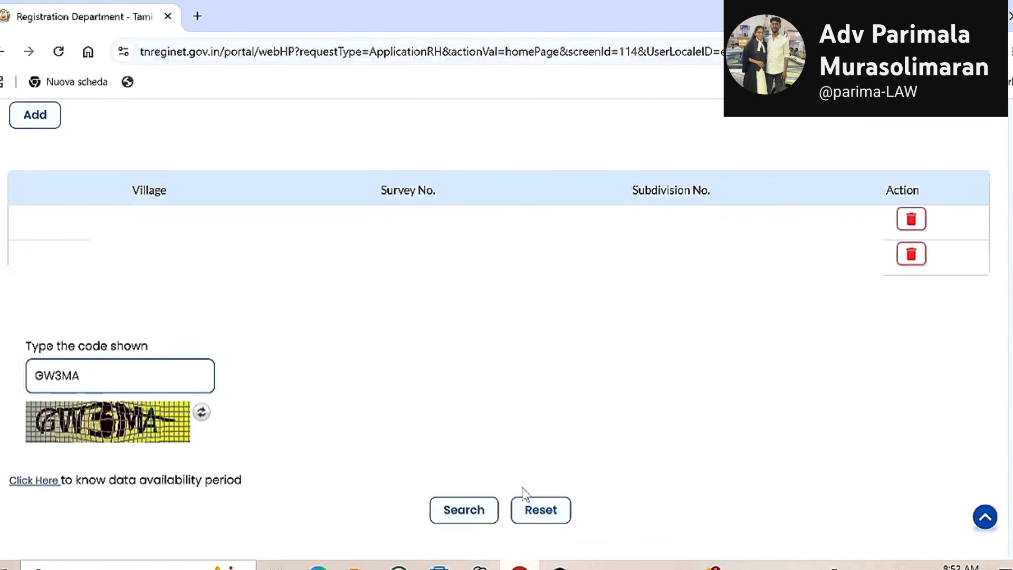
click(463, 510)
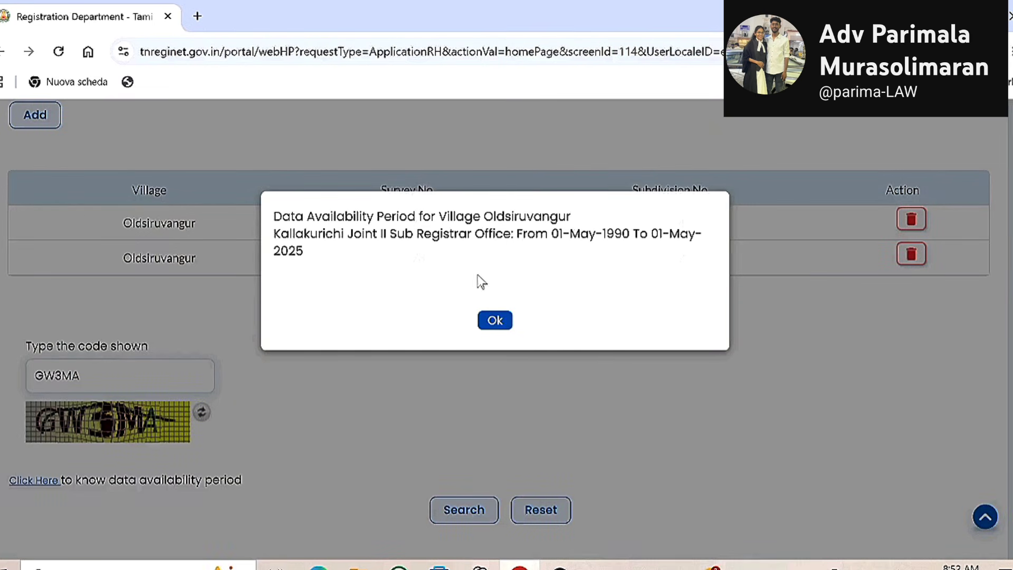
click(494, 320)
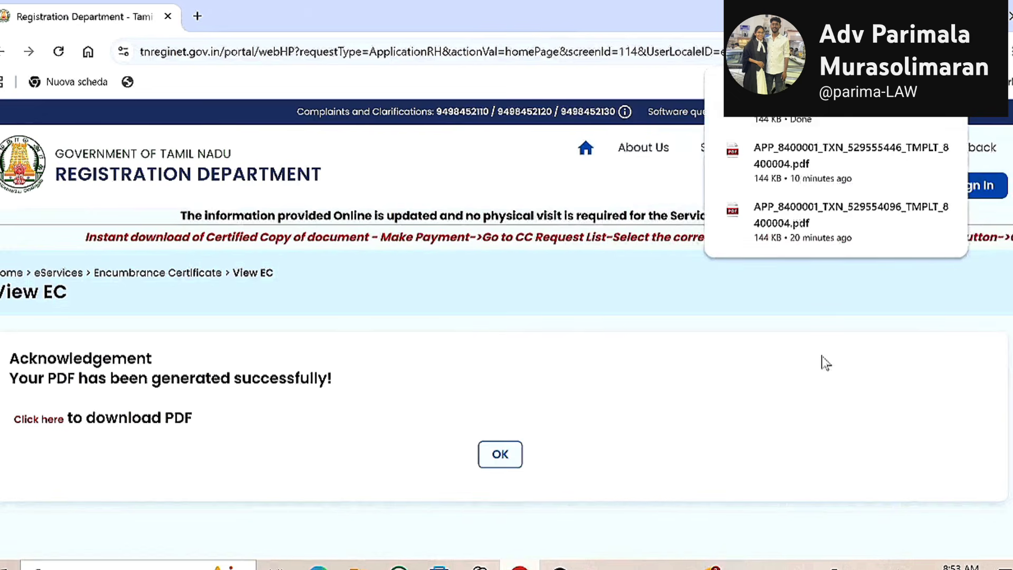
Open the newly downloaded encumbrance certificate PDF and look through its first pages.
click(778, 103)
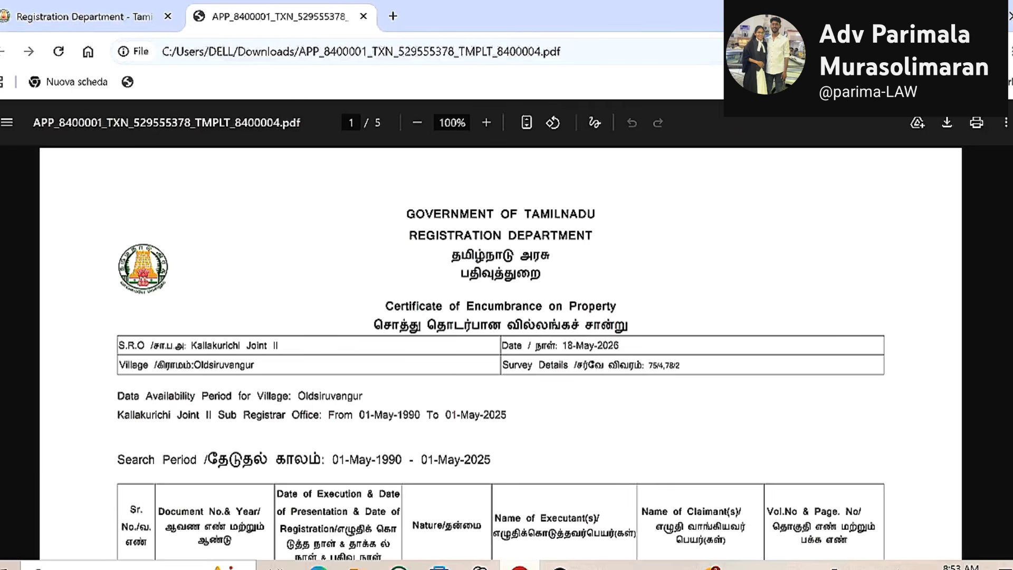
scroll(424, 352, down, 7)
scroll(424, 352, up, 7)
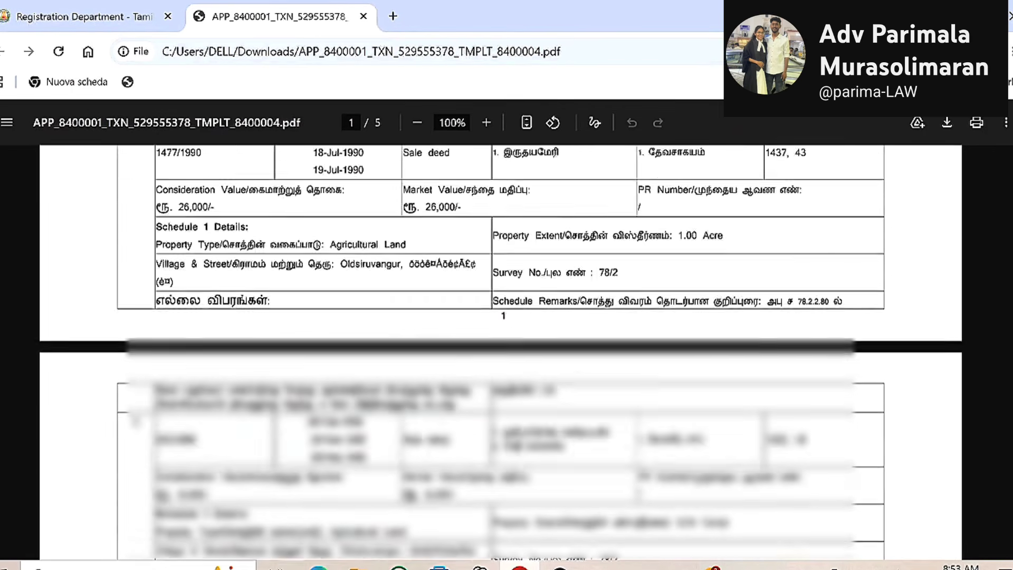